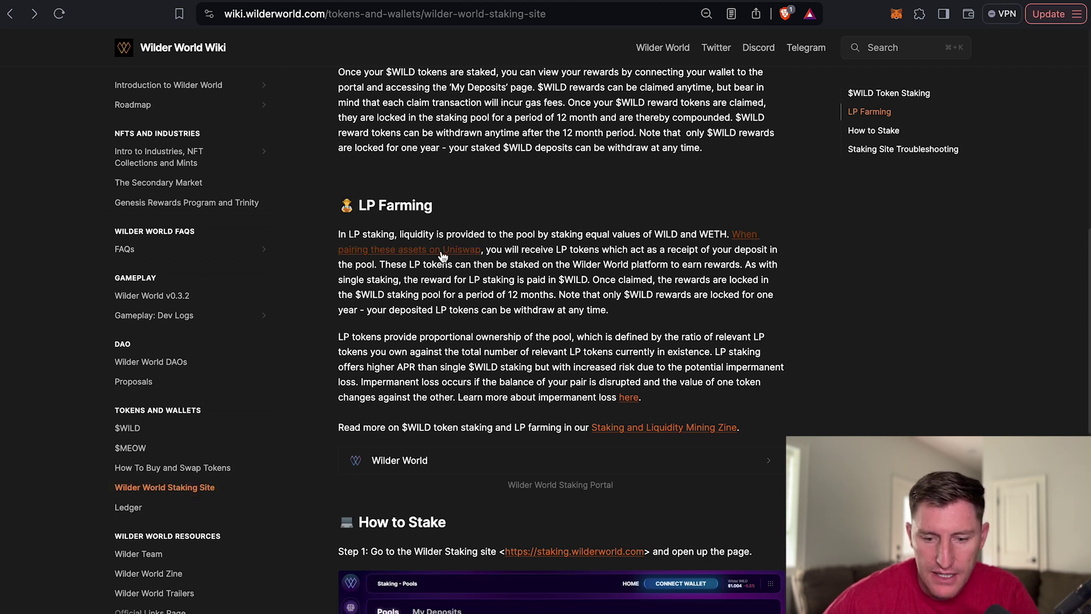
# On Uniswap's Add liquidity page for the ETH/WILD pair, reached from the wiki's LP Farming section, enter 140 WILD as the deposit.
pyautogui.click(399, 252)
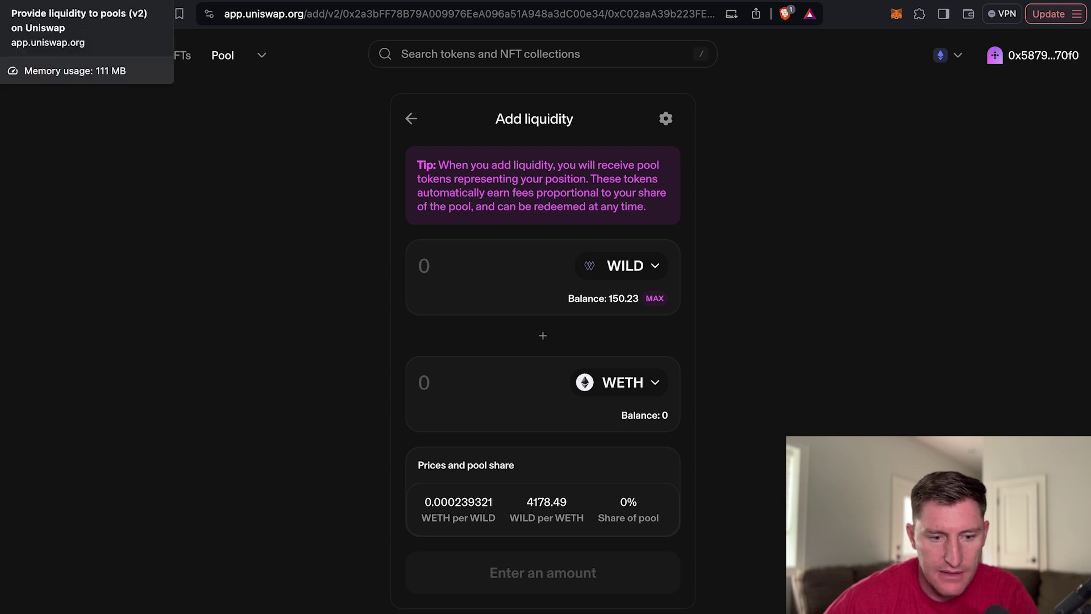
pyautogui.click(57, 0)
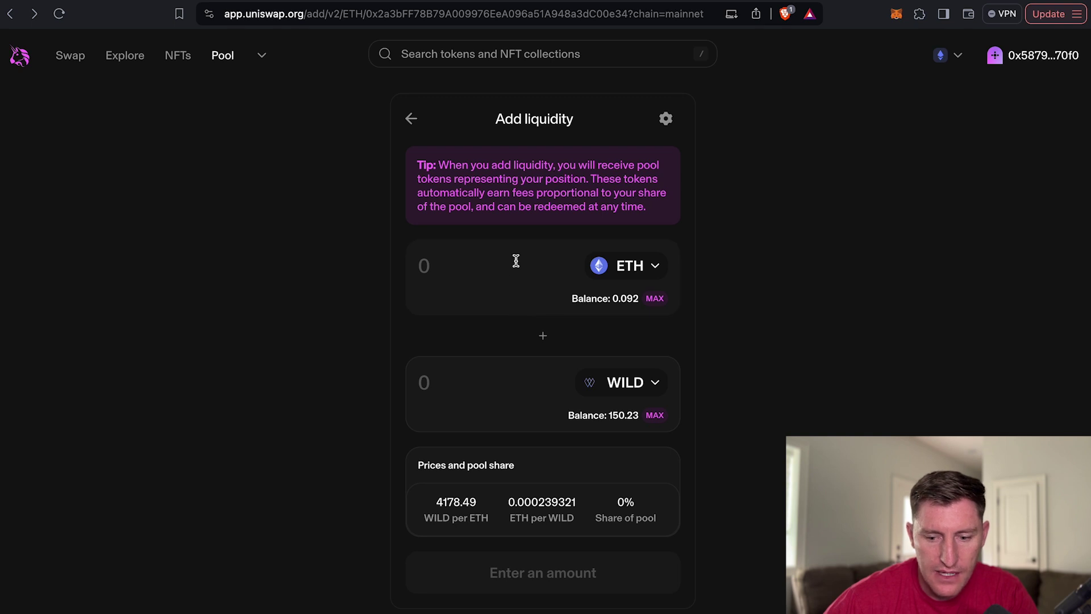
pyautogui.click(447, 267)
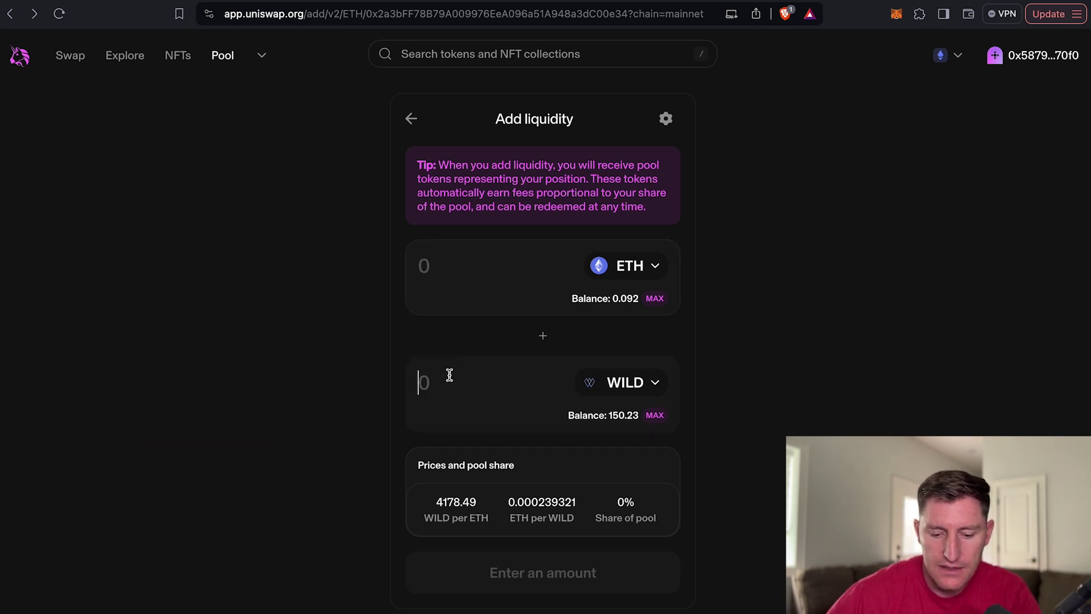
pyautogui.write('140')
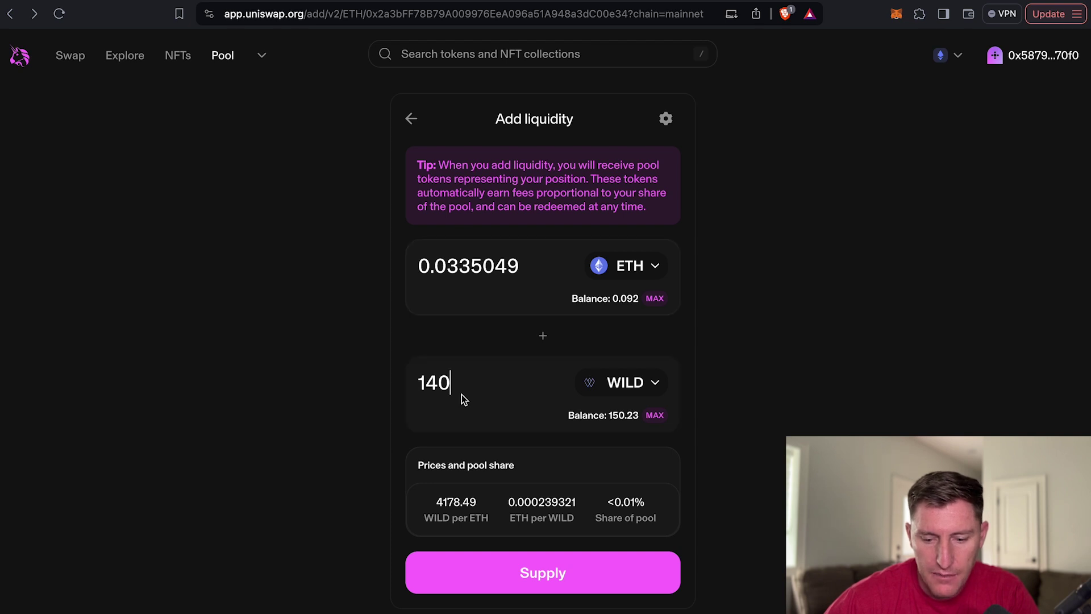
# Supply the ETH and WILD amounts to the liquidity pool and approve the transaction in the MetaMask wallet.
pyautogui.scroll(-2, 461, 398)
pyautogui.click(468, 484)
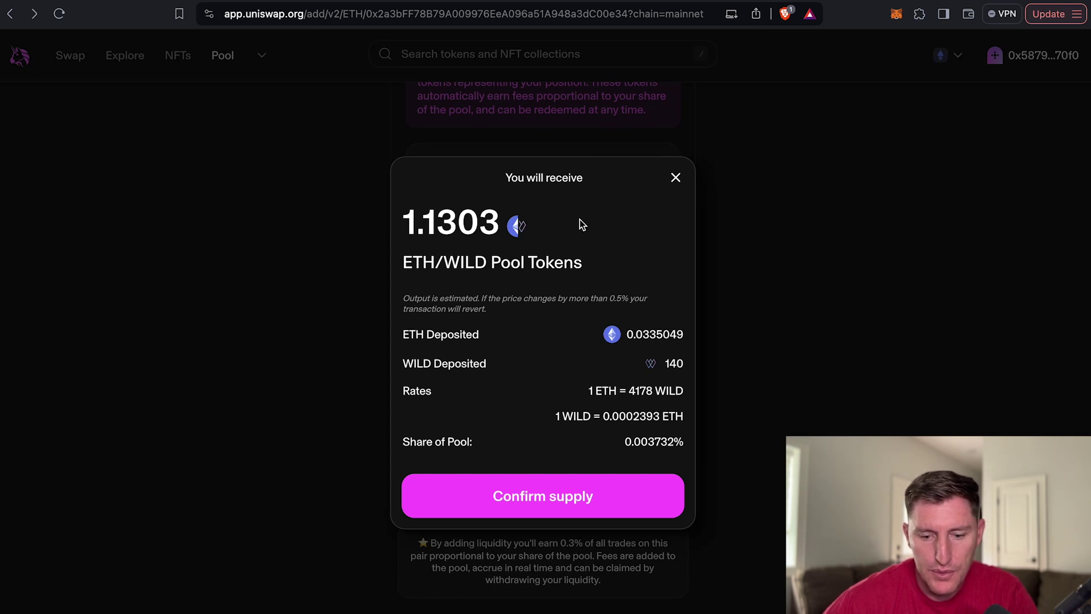
pyautogui.click(536, 496)
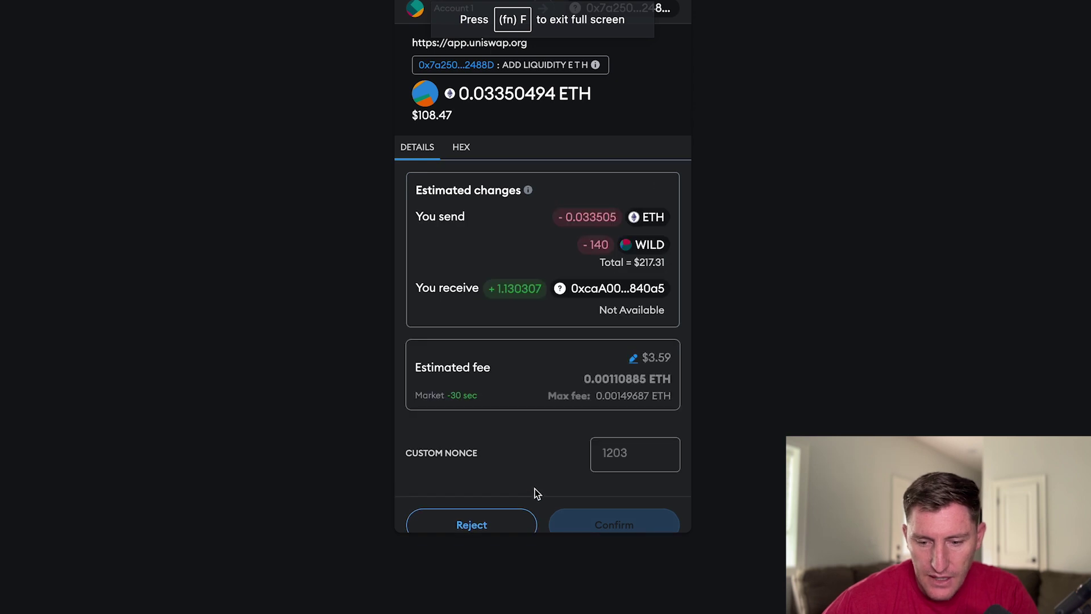
pyautogui.scroll(-2, 549, 383)
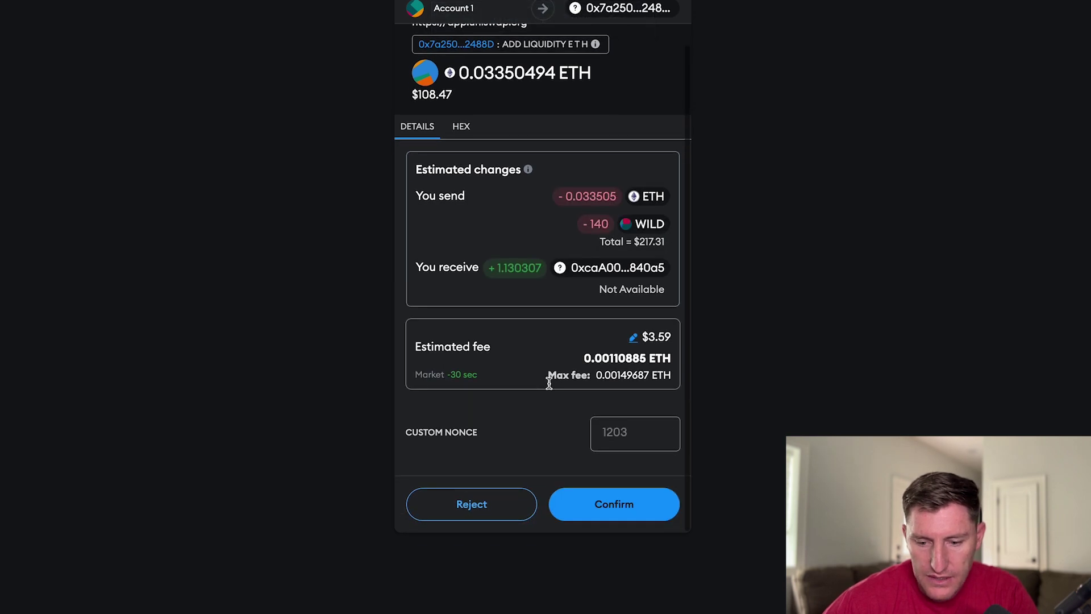
pyautogui.click(613, 509)
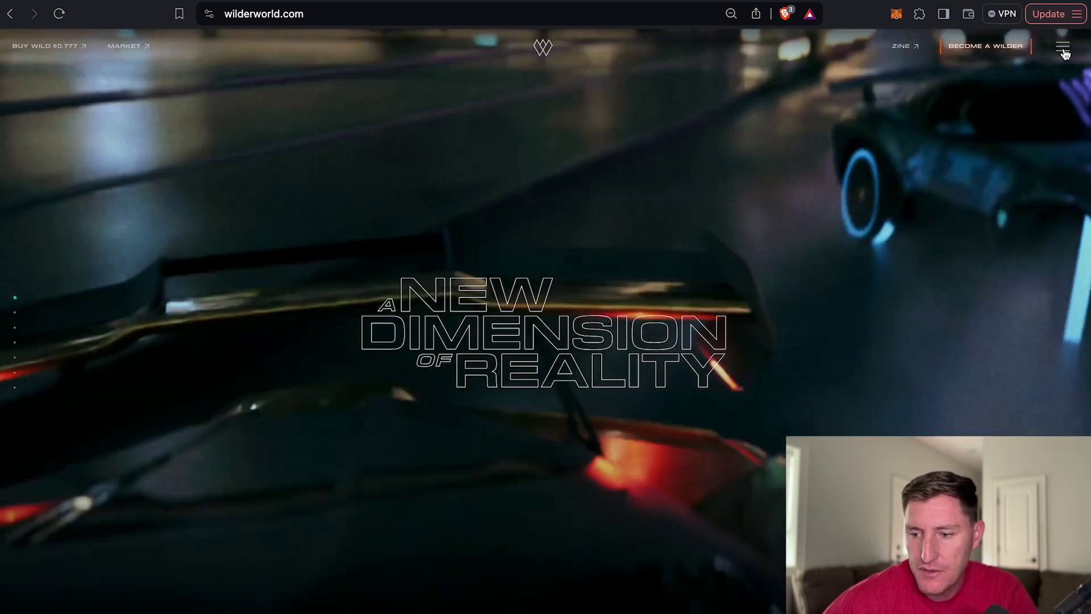
# Go from the Wilder World homepage to the Market app and open its Staking pools.
pyautogui.click(1066, 51)
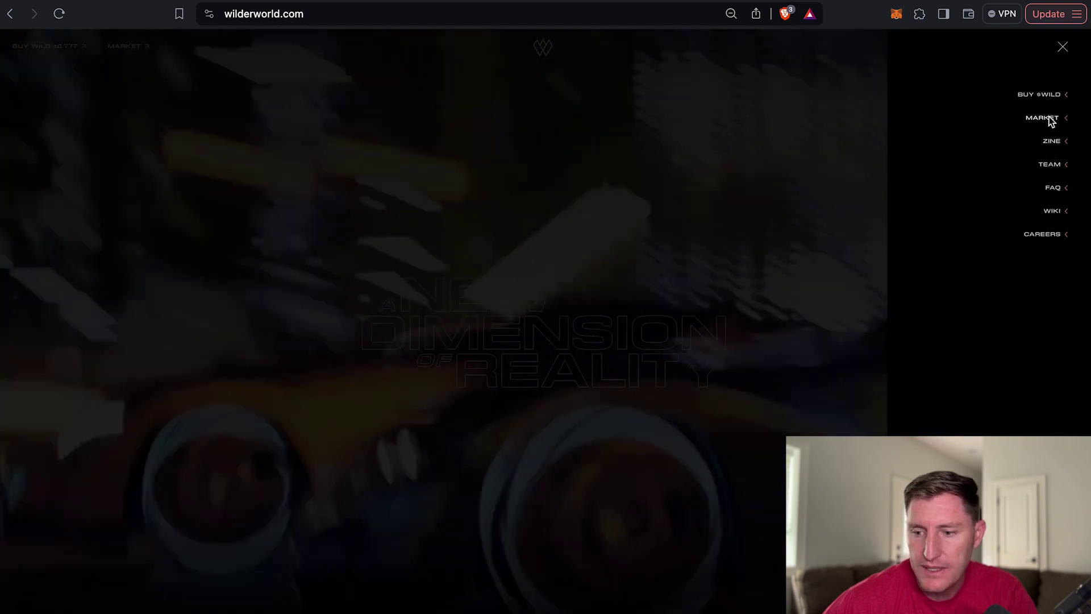
pyautogui.click(1042, 118)
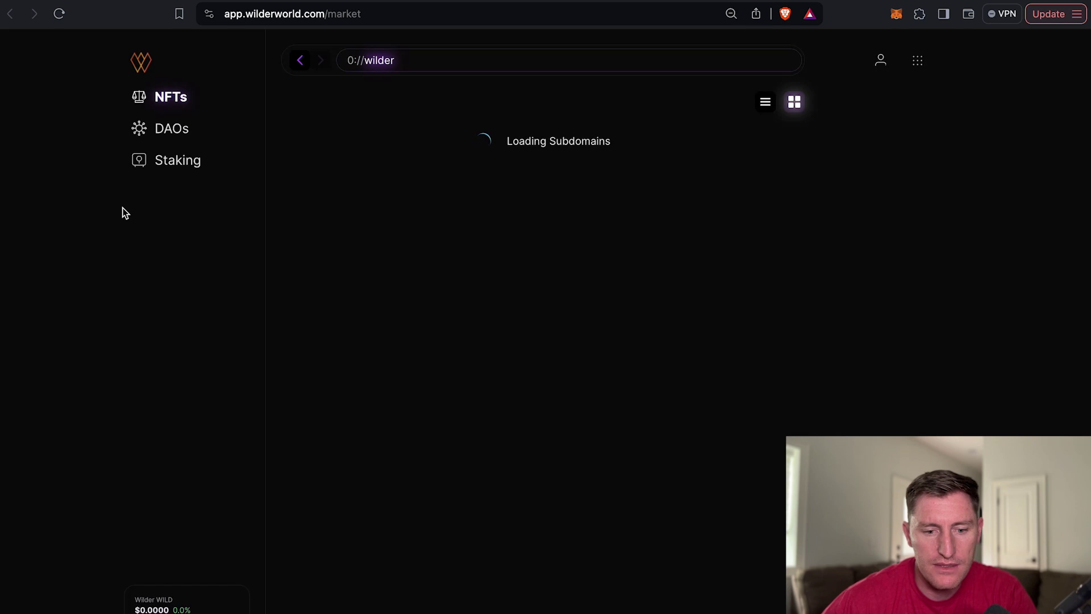
pyautogui.click(172, 169)
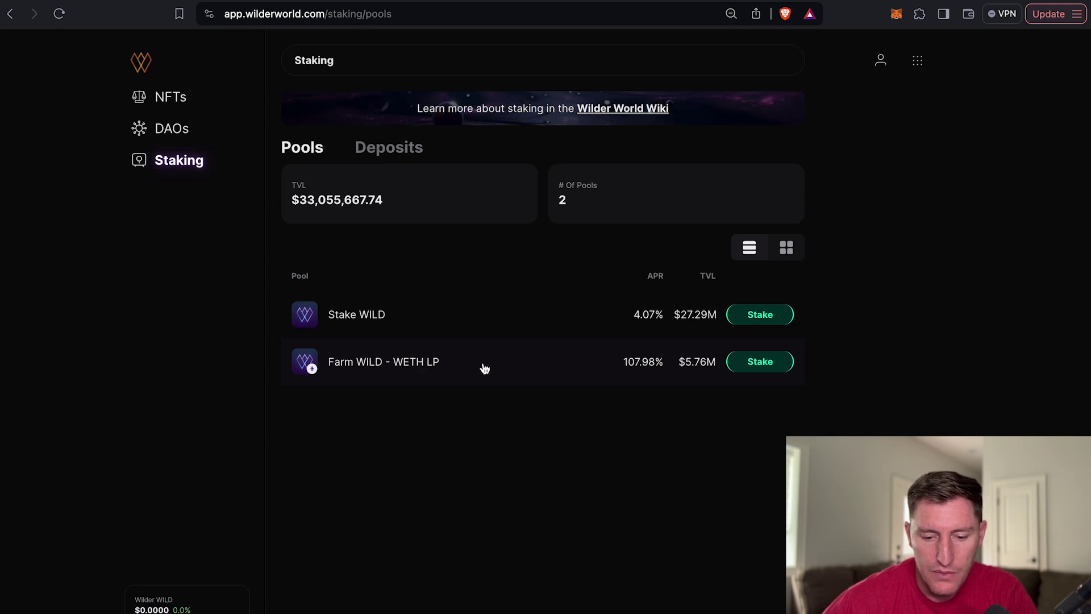
# Stake the full balance of 1.130306523943413849 LP tokens in the Farm WILD - WETH LP pool.
pyautogui.click(760, 362)
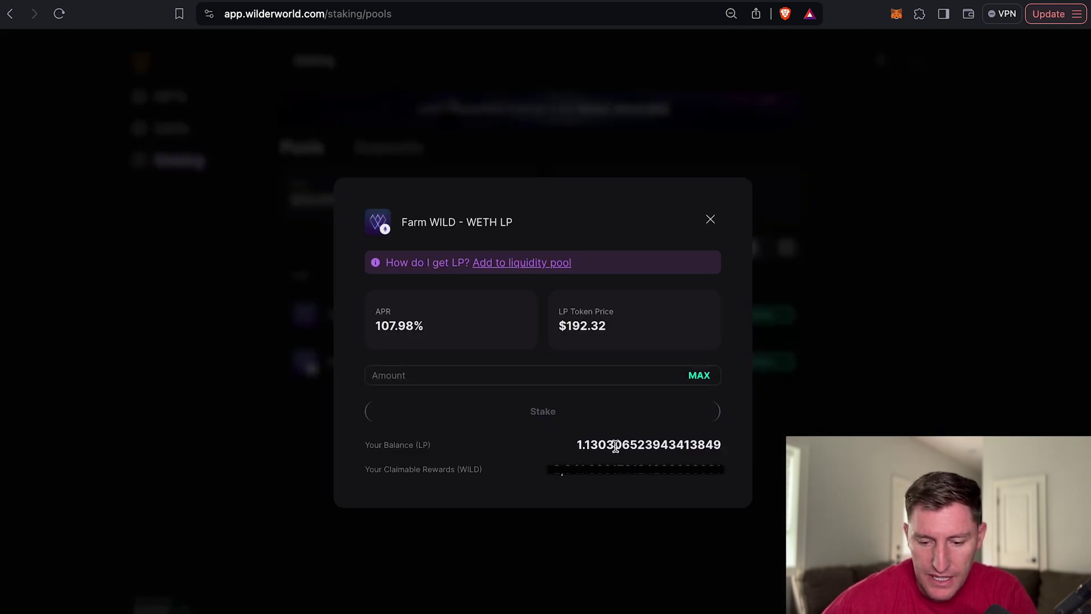
pyautogui.click(720, 444)
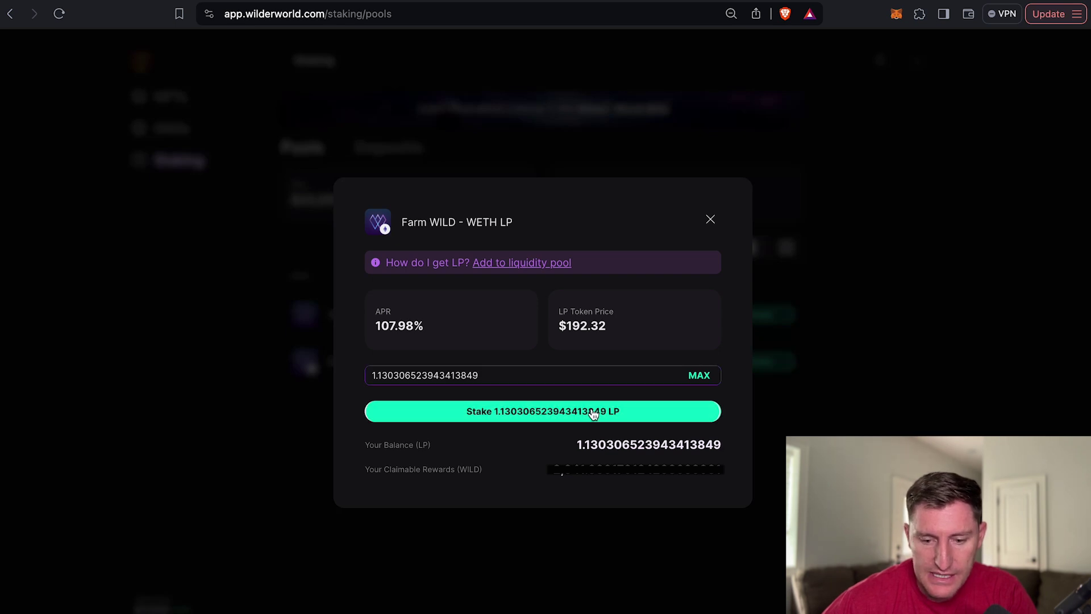
pyautogui.click(593, 412)
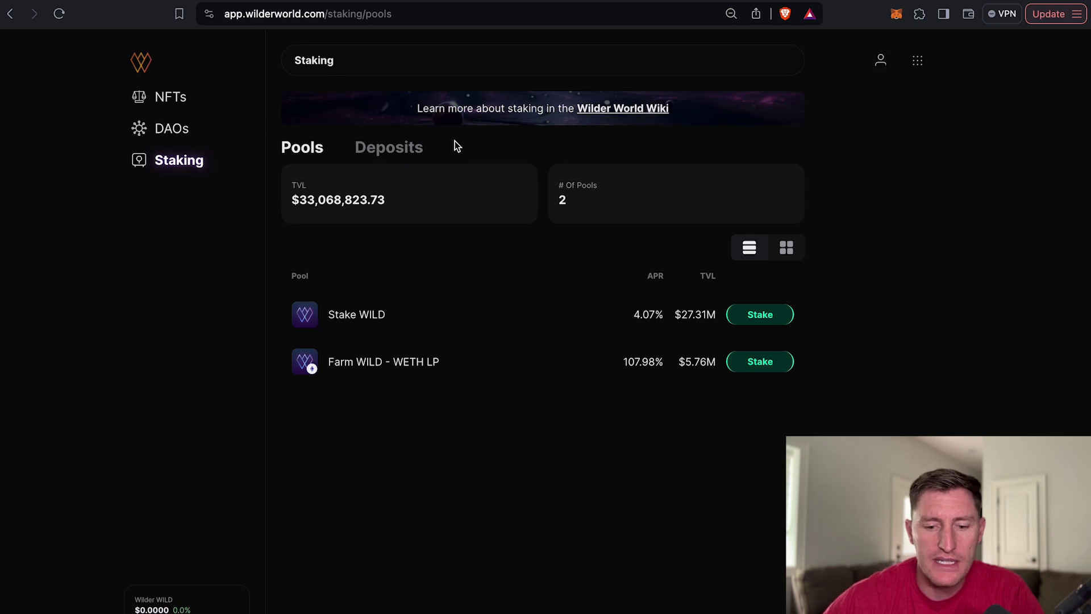
# In the staking deposits, claim the pool rewards of the first Farm WILD - WETH LP deposit and confirm the claim.
pyautogui.click(384, 148)
pyautogui.scroll(-5, 850, 358)
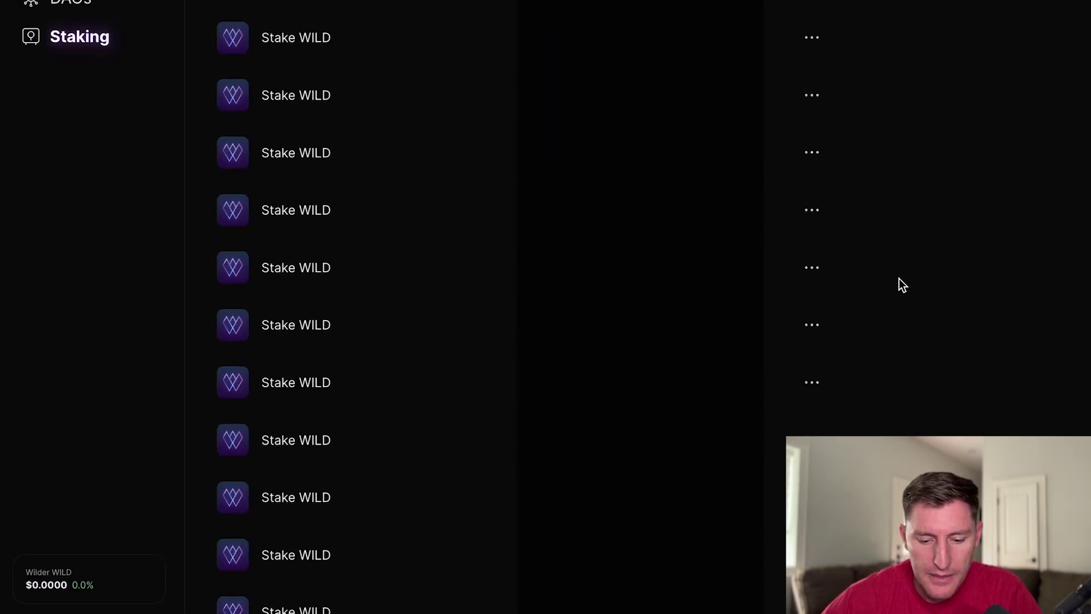
pyautogui.scroll(-4, 902, 284)
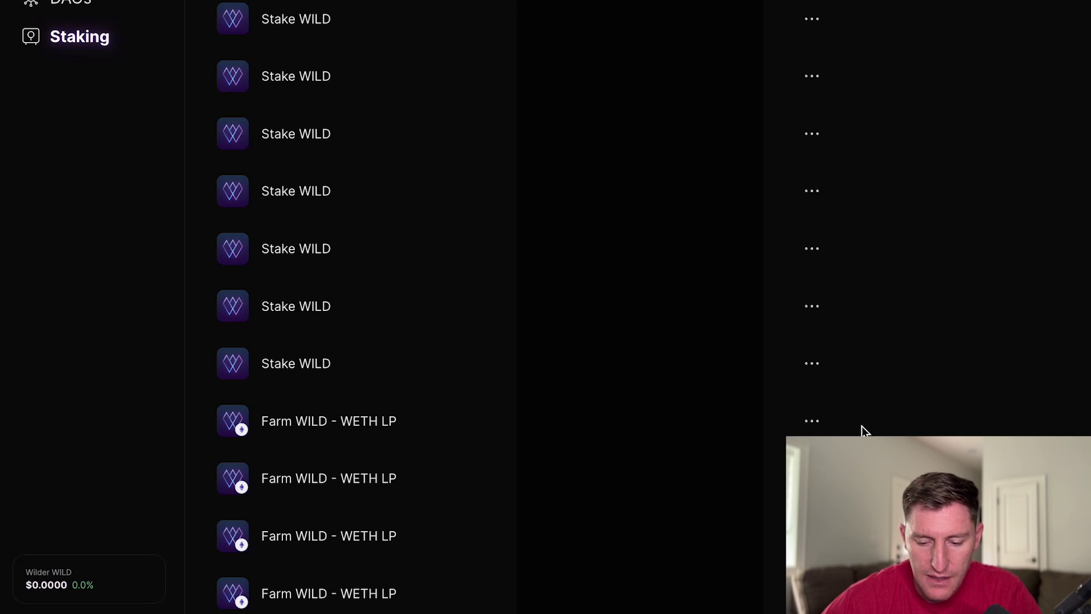
pyautogui.scroll(4, 861, 425)
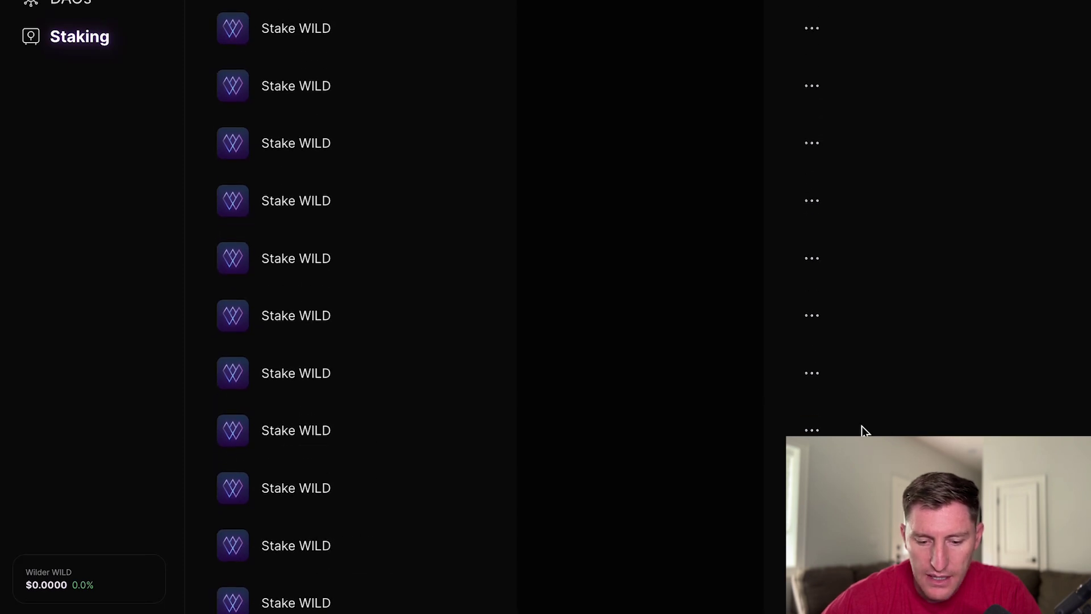
pyautogui.scroll(6, 864, 311)
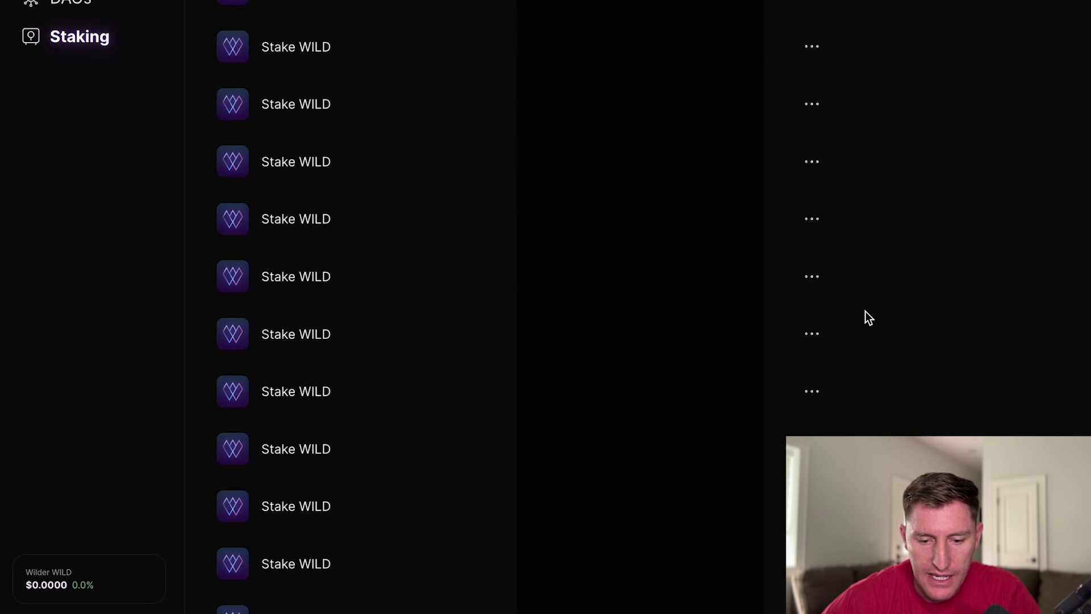
pyautogui.scroll(-3, 865, 316)
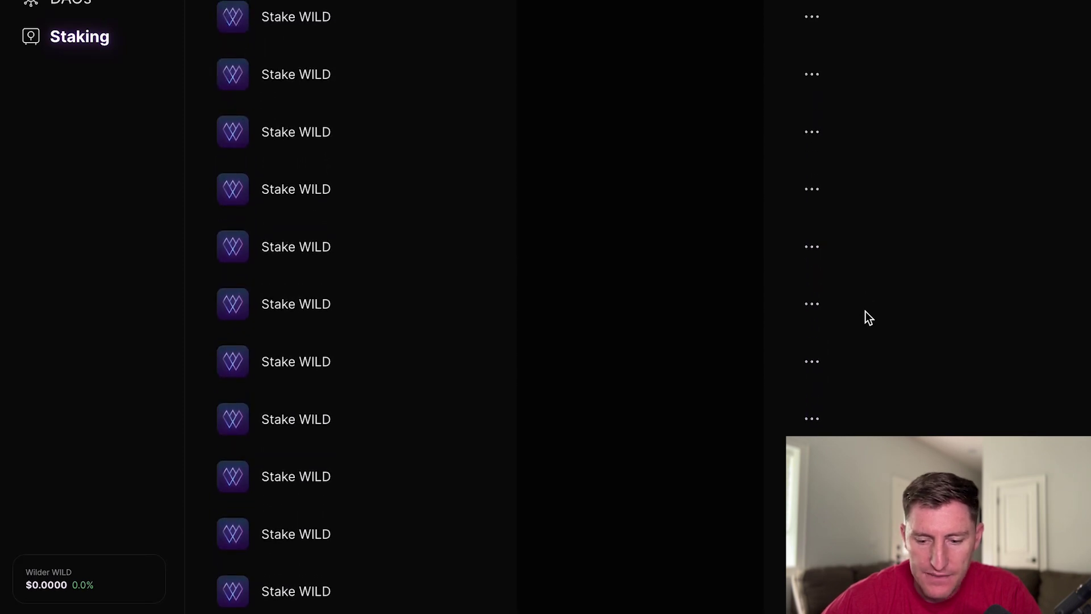
pyautogui.scroll(-3, 865, 318)
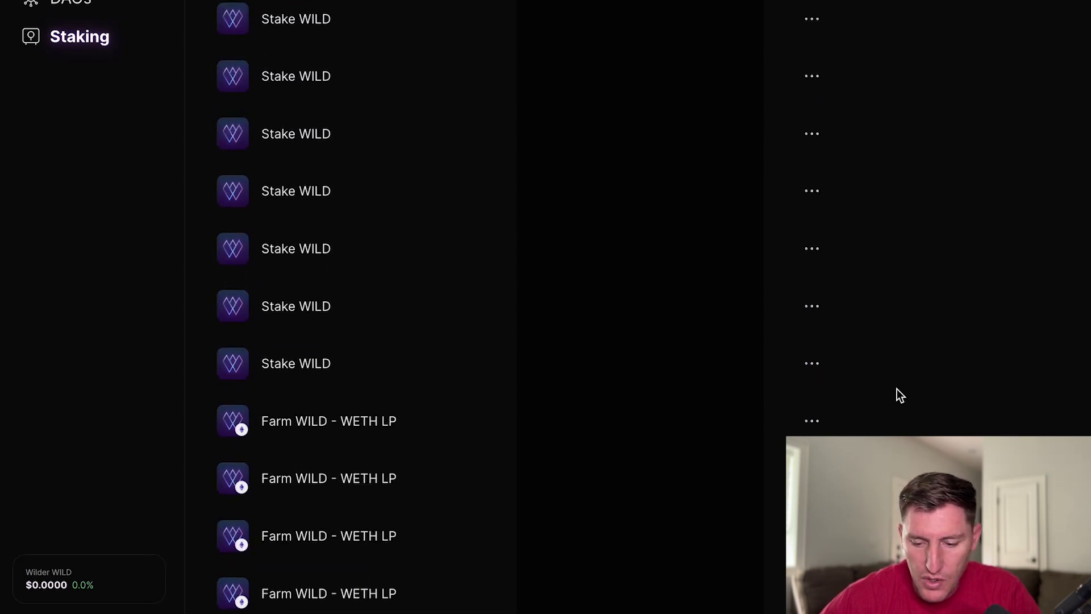
pyautogui.click(814, 423)
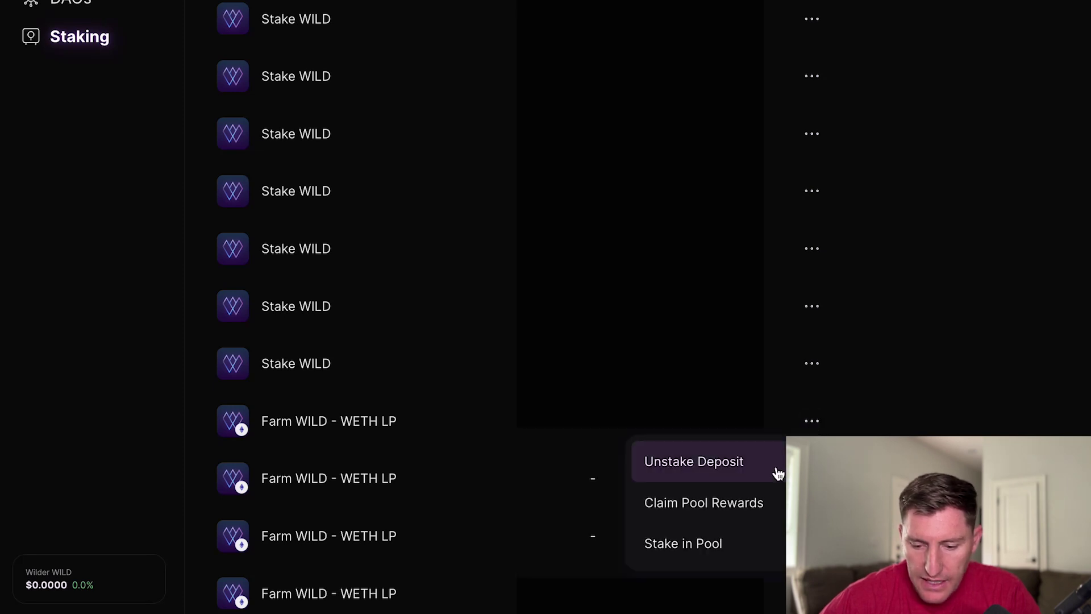
pyautogui.click(761, 508)
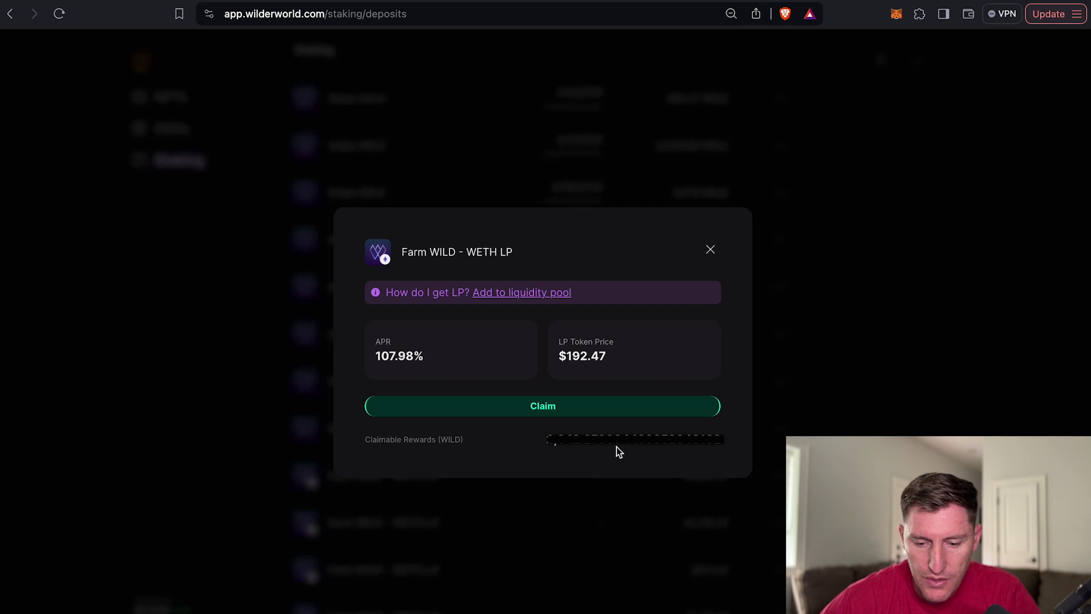
pyautogui.click(584, 409)
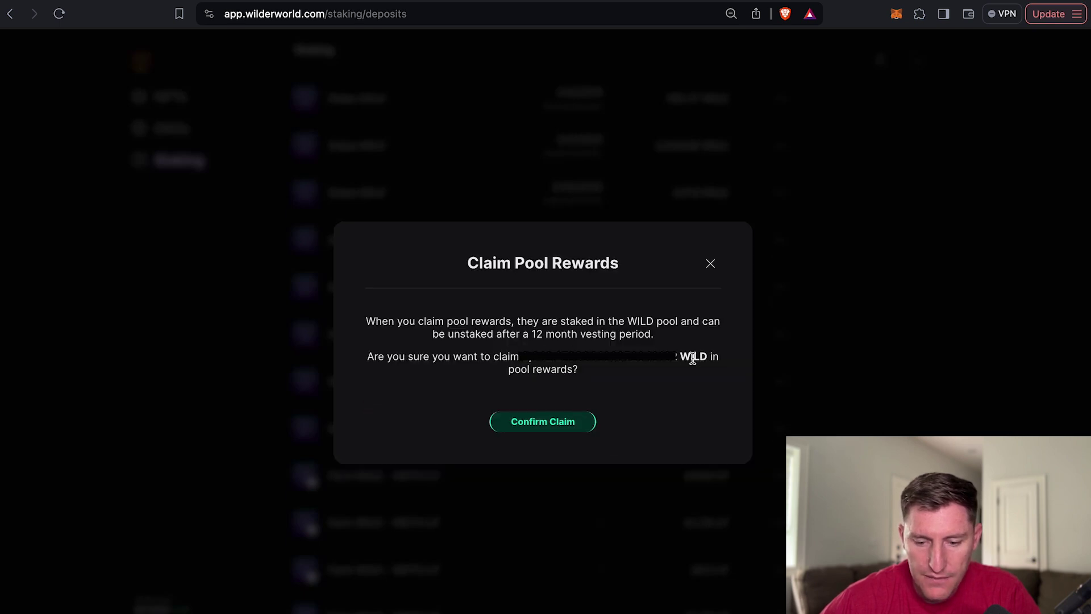
pyautogui.click(530, 425)
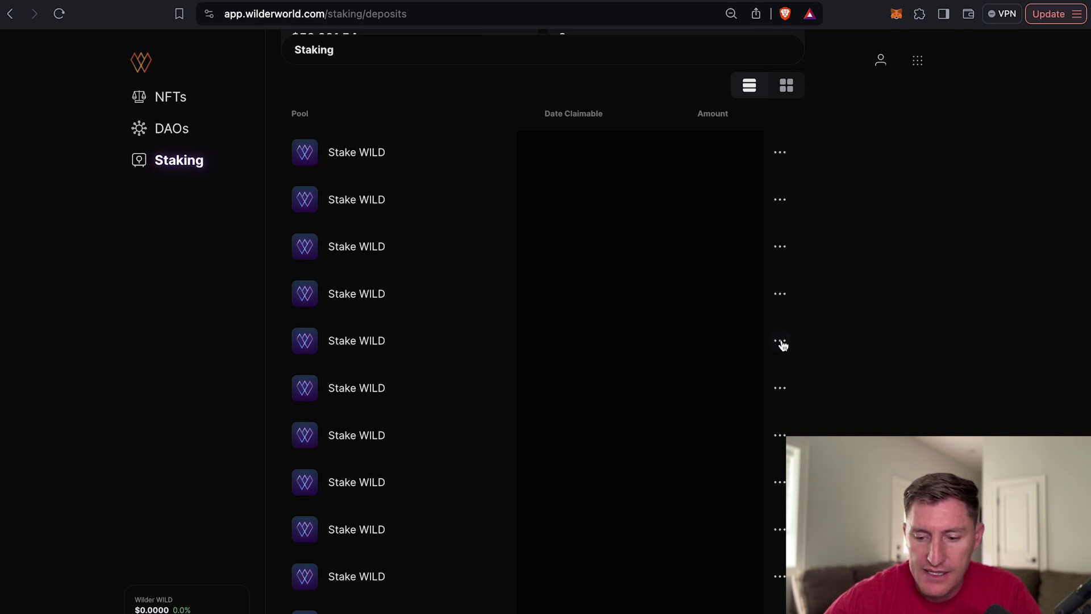
pyautogui.click(780, 342)
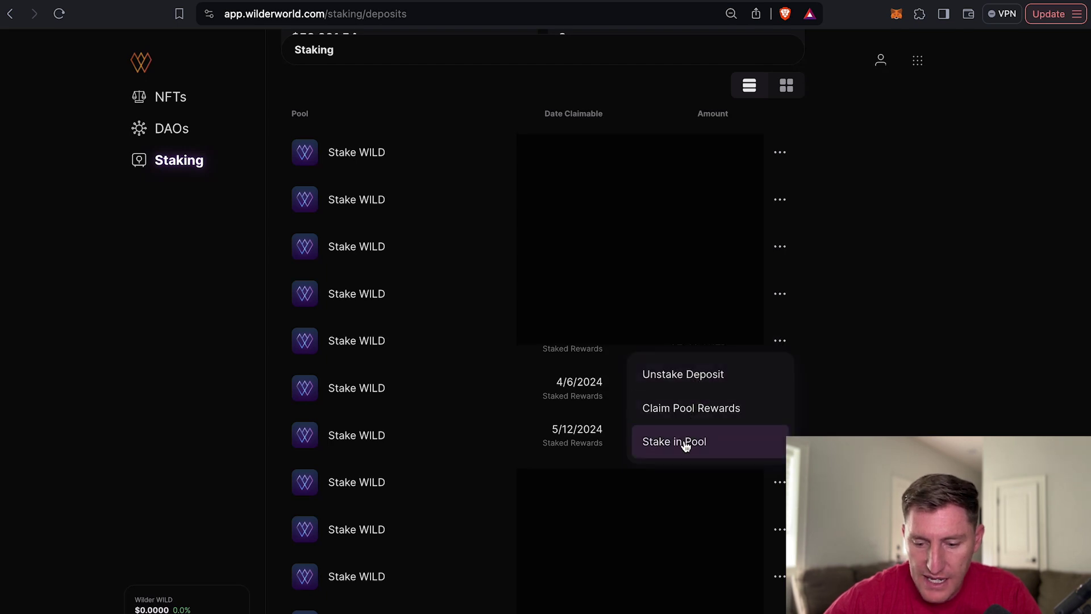
pyautogui.click(783, 493)
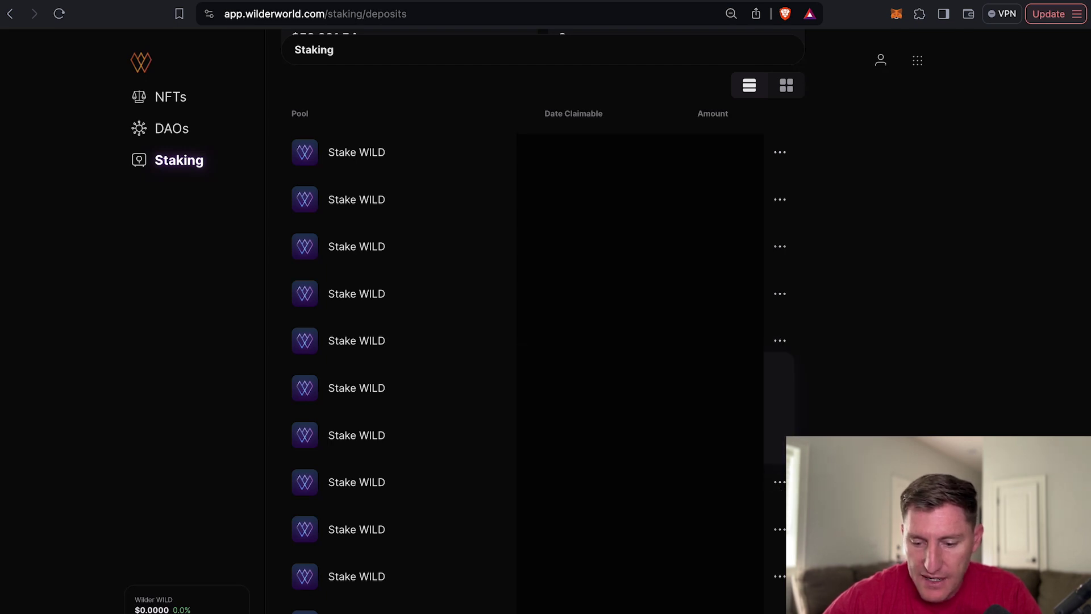
pyautogui.click(781, 489)
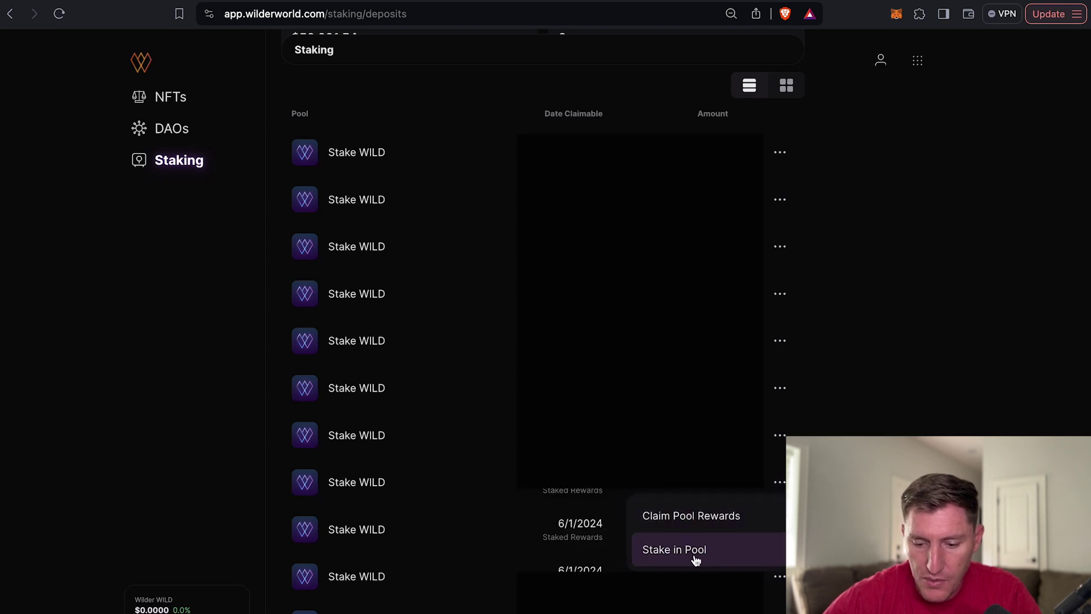
# Unstake the maximum amount from the Stake WILD deposit claimable 4/2/2024, confirm the unstake and open the MetaMask wallet.
pyautogui.click(781, 341)
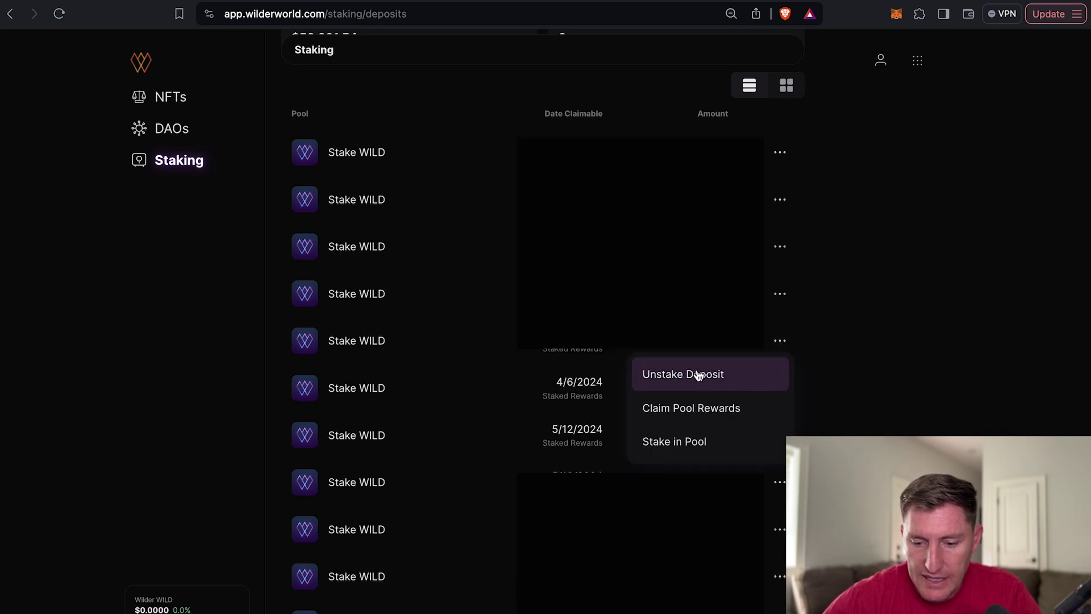
pyautogui.click(698, 374)
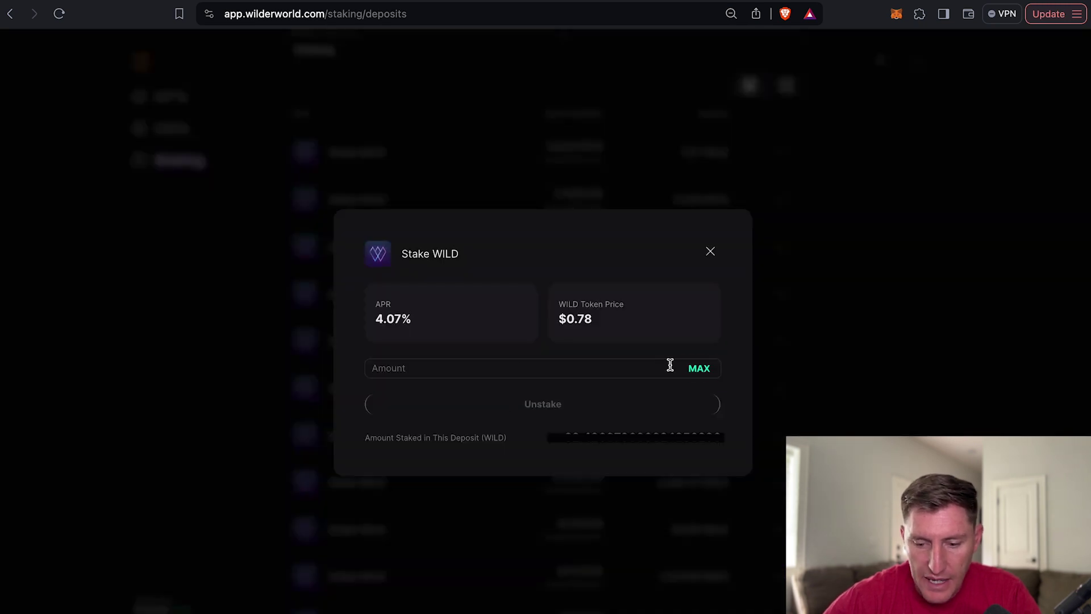
pyautogui.click(700, 369)
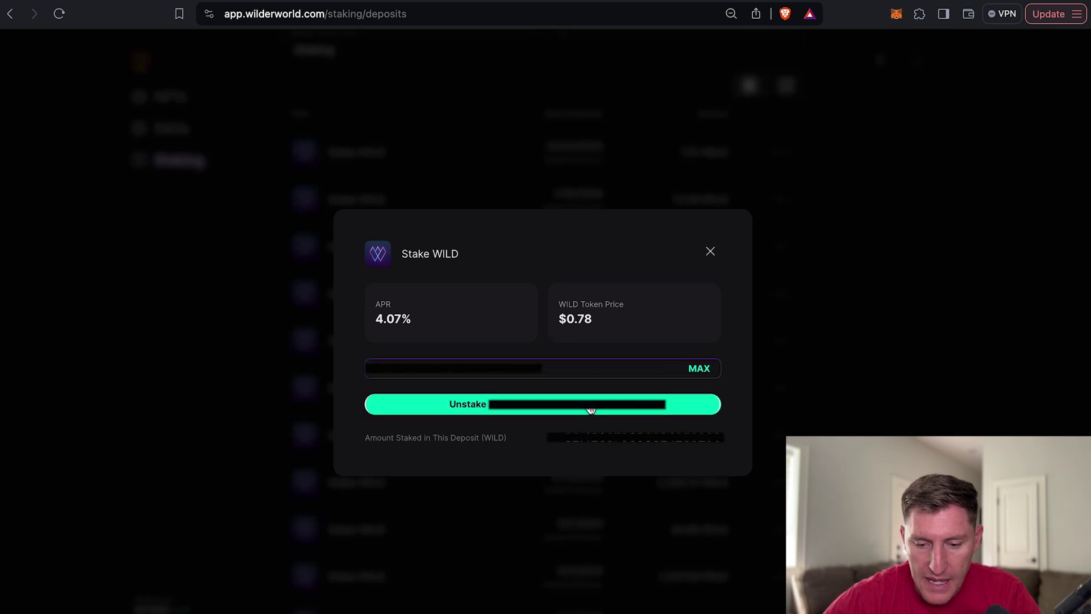
pyautogui.click(572, 409)
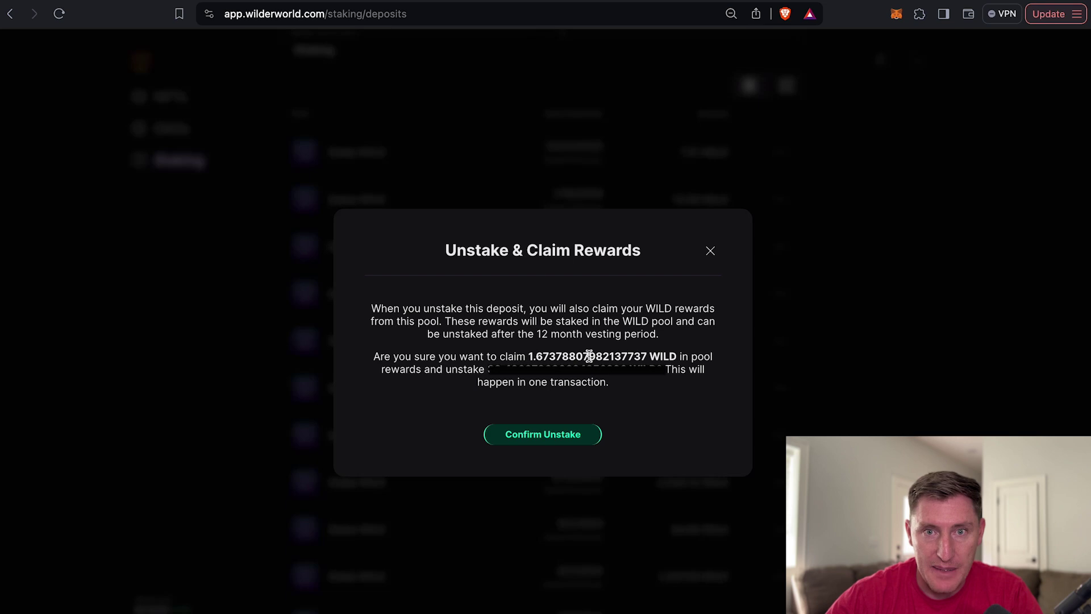
pyautogui.click(540, 434)
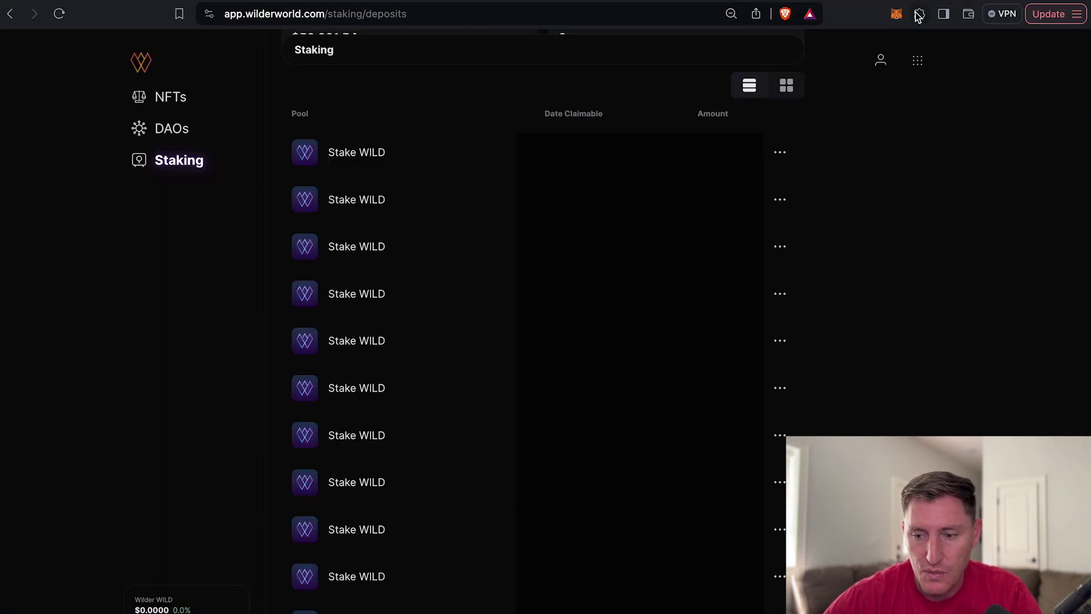
pyautogui.click(895, 13)
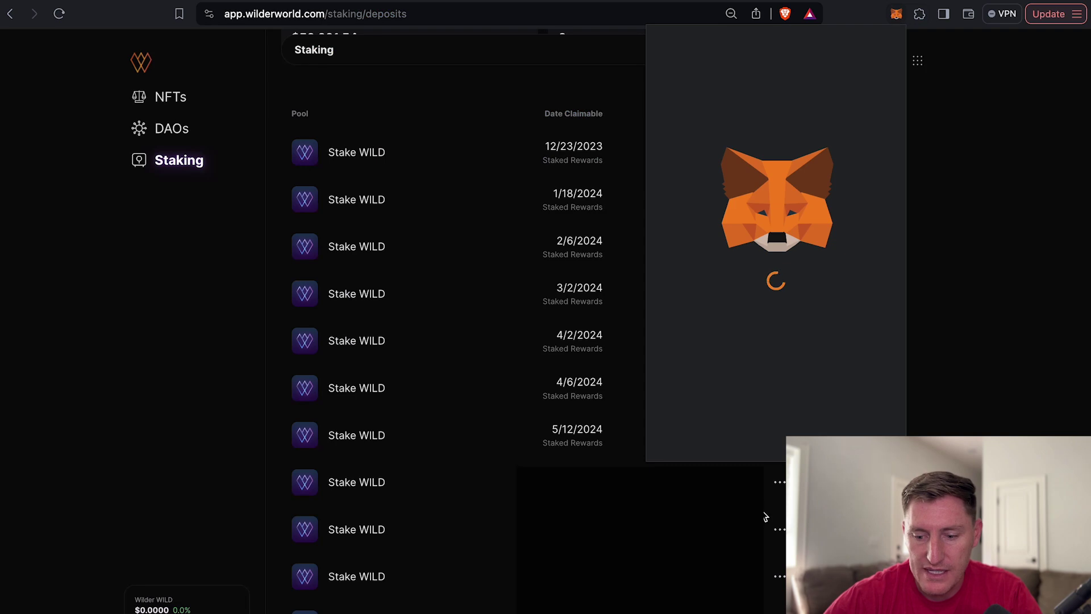